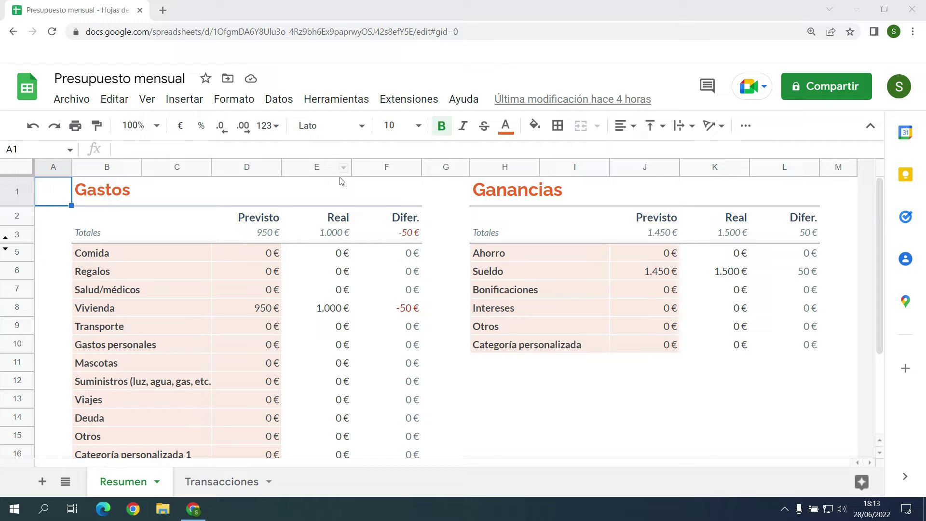
# Add a new protection and set its range to Resumen!D5:D15, the Previsto column
pyautogui.click(290, 104)
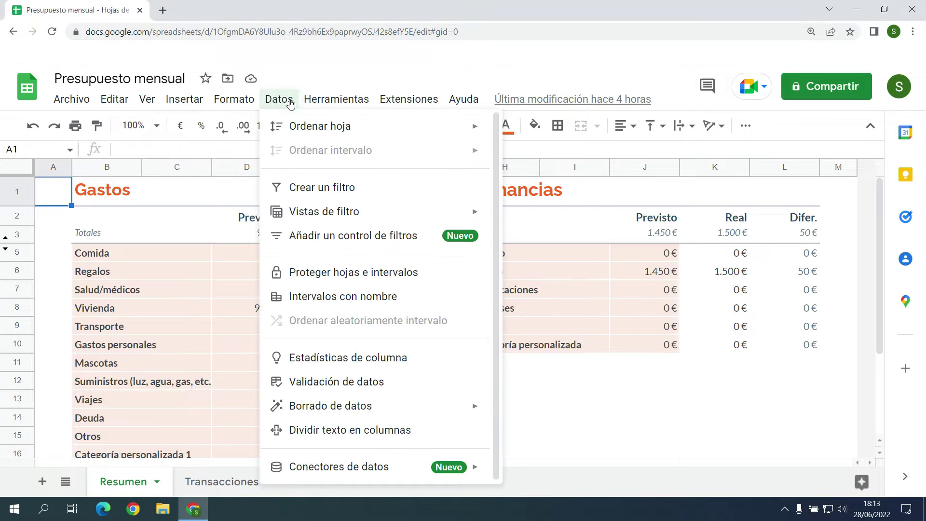
pyautogui.click(364, 279)
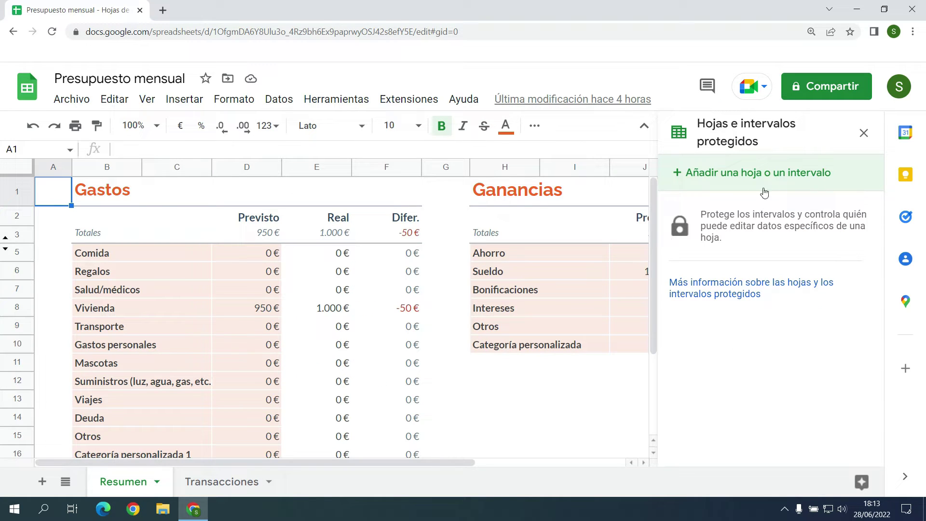
pyautogui.click(733, 177)
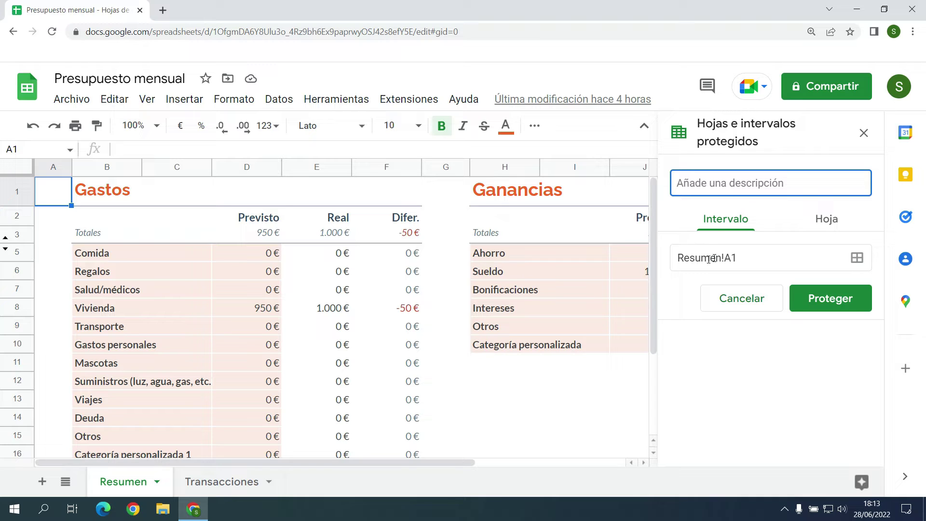
pyautogui.click(857, 260)
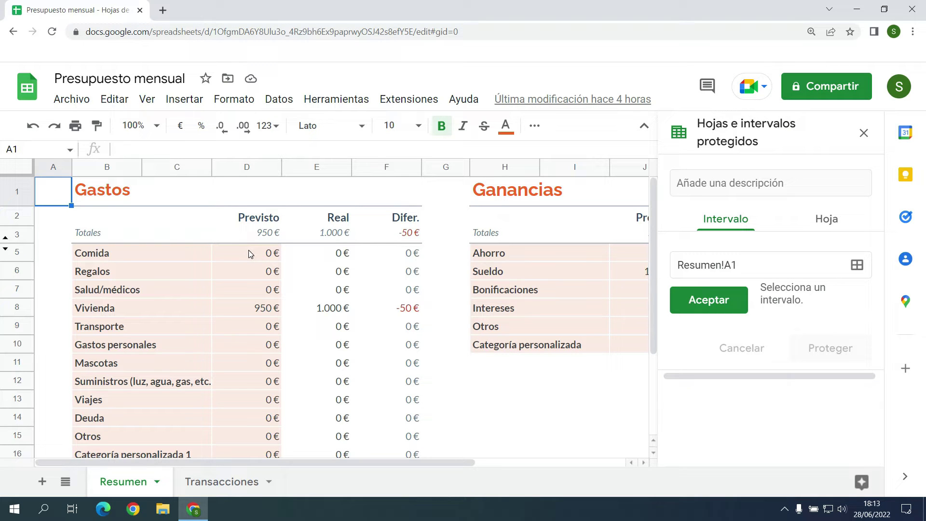
pyautogui.moveTo(247, 250); pyautogui.dragTo(241, 432)
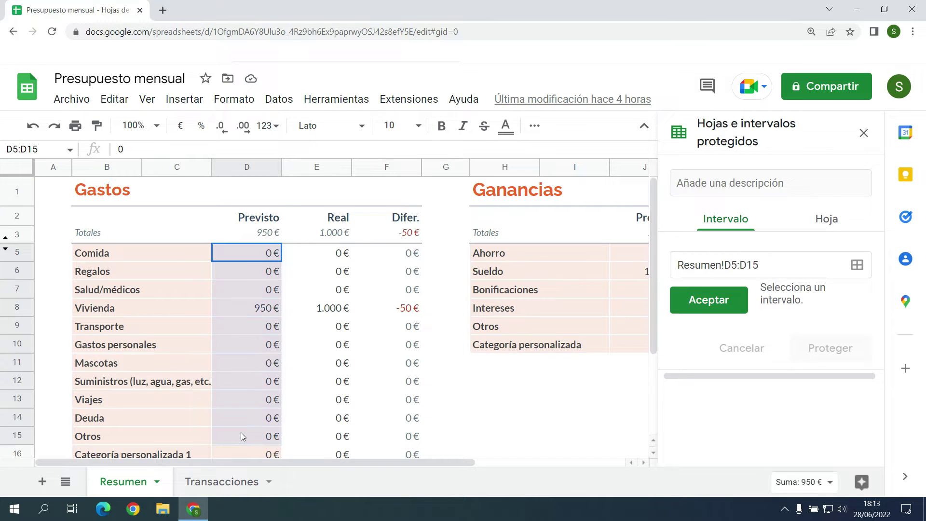
pyautogui.click(715, 307)
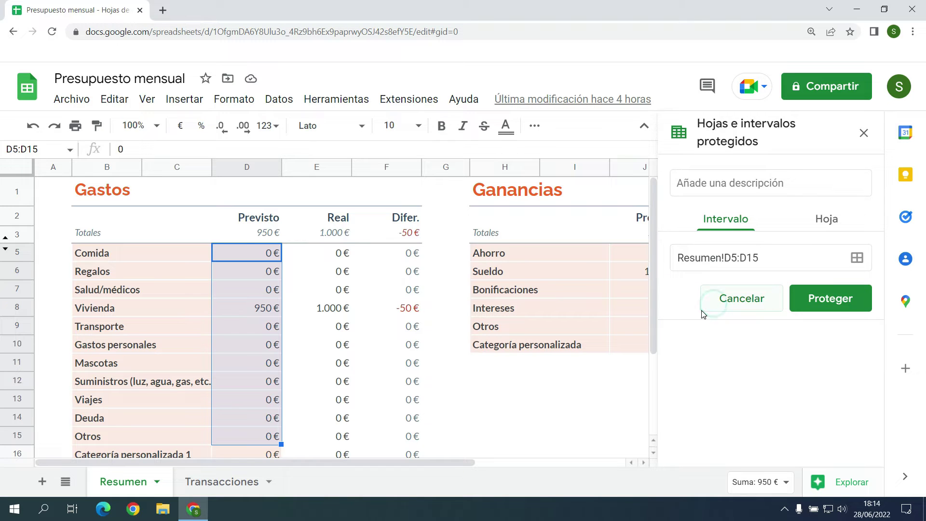
# Protect Resumen!D5:D15 with editing restricted to 'Solo tú', after briefly trying Personalizado
pyautogui.click(835, 300)
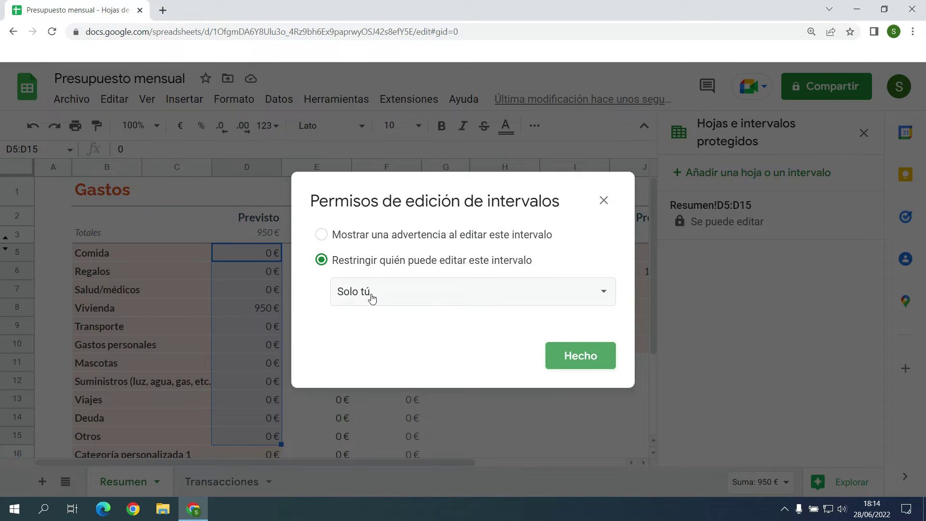
pyautogui.click(600, 295)
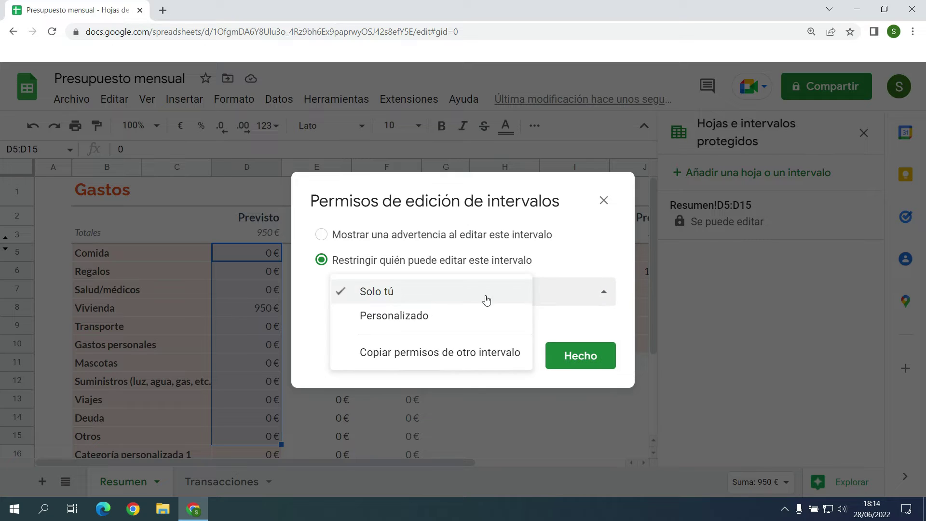
pyautogui.click(435, 320)
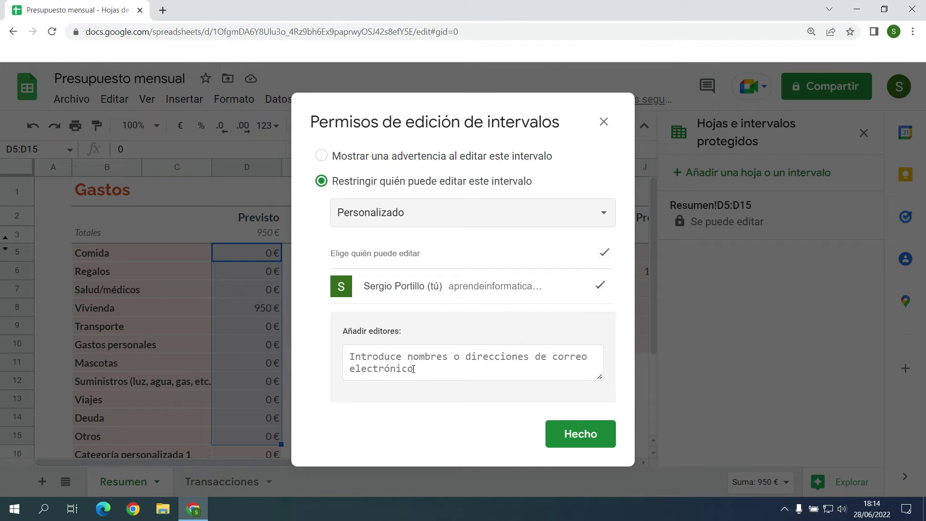
pyautogui.click(455, 219)
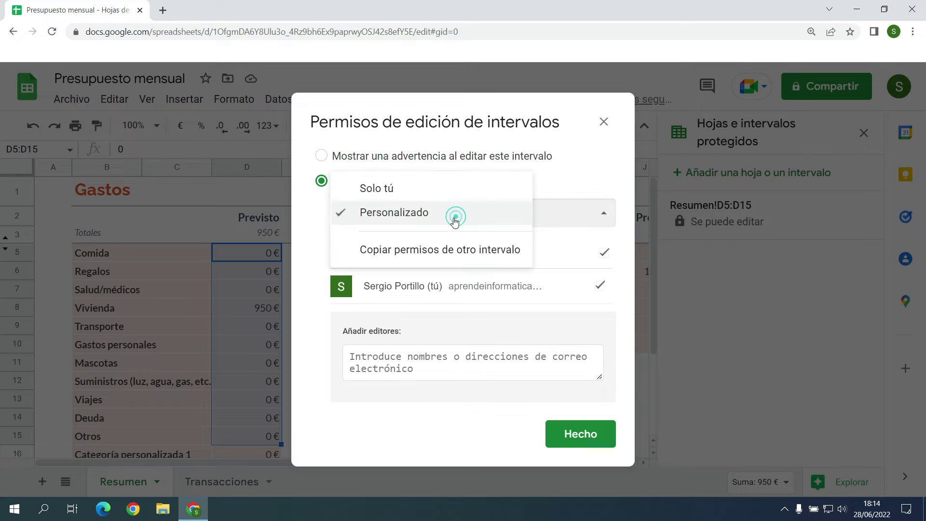
pyautogui.click(416, 187)
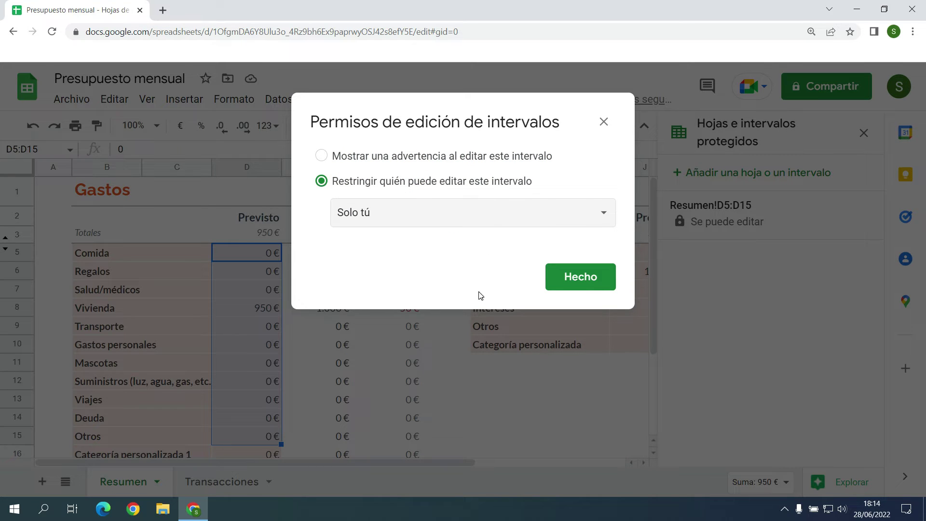
pyautogui.click(591, 282)
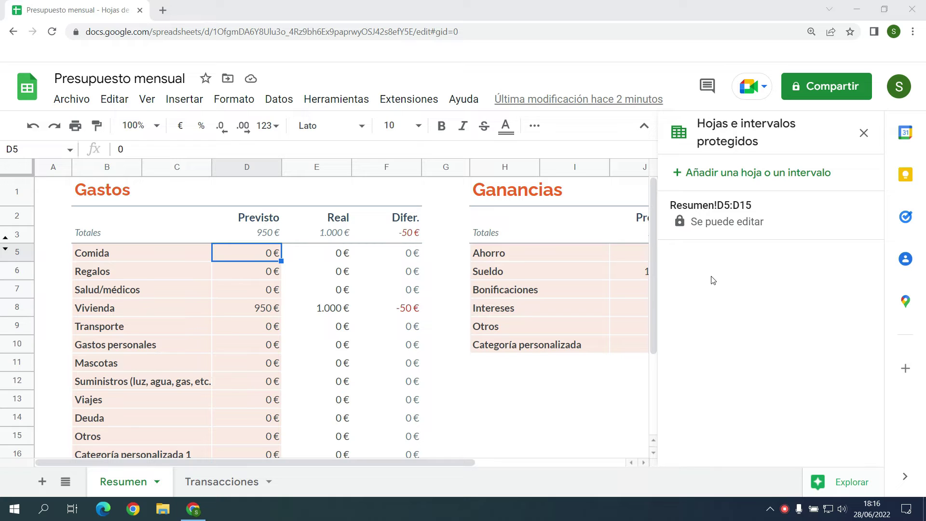
# Start a whole-sheet protection for Resumen with 'Excepto ciertas celdas' enabled
pyautogui.click(761, 174)
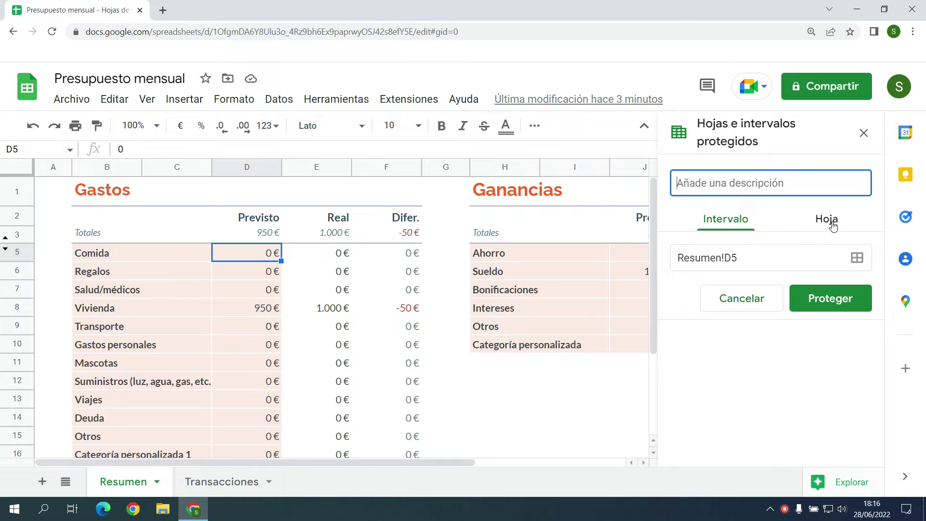
pyautogui.click(816, 226)
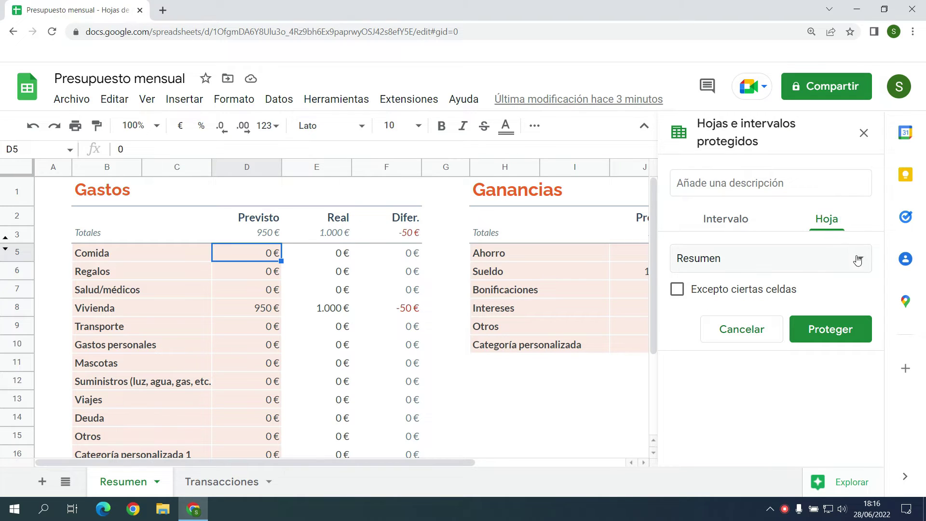
pyautogui.click(858, 259)
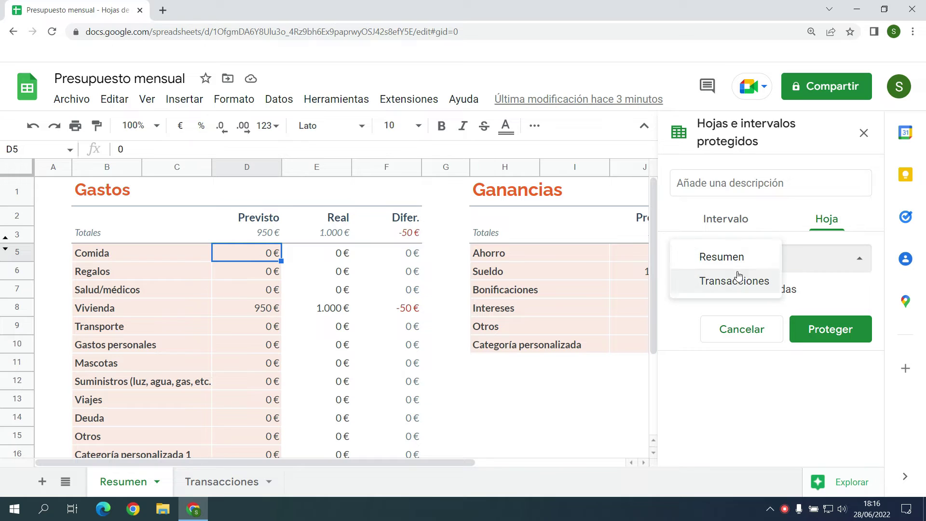
pyautogui.click(827, 260)
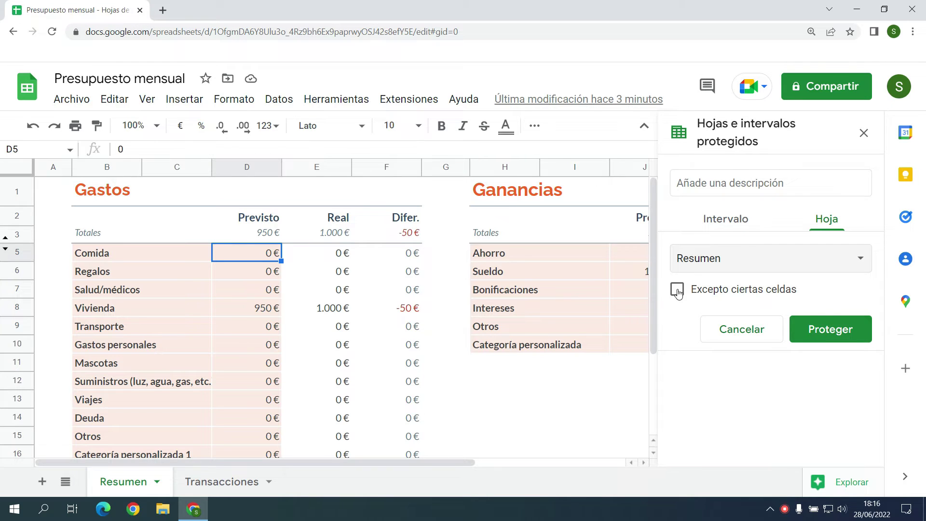
pyautogui.click(678, 294)
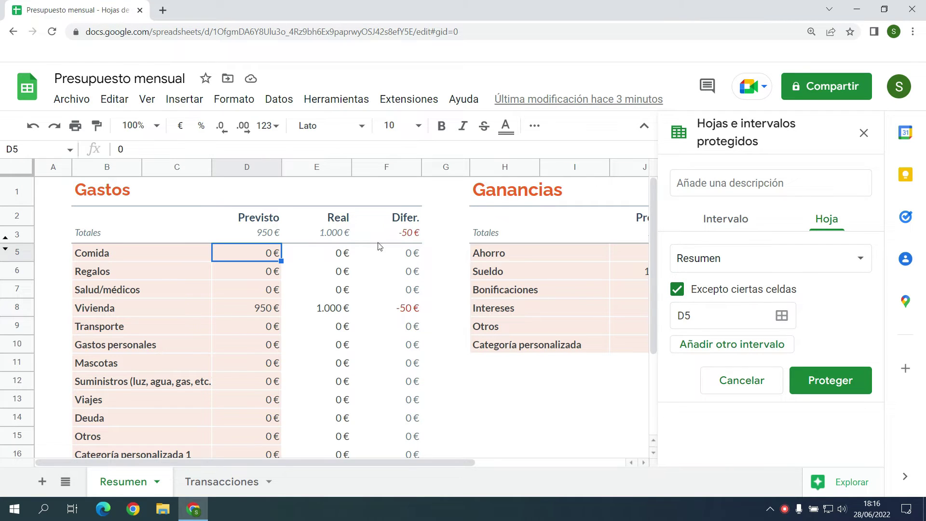
# Pick E5:F5 and E6:F6 as excepted ranges, then protect the Resumen sheet
pyautogui.click(782, 318)
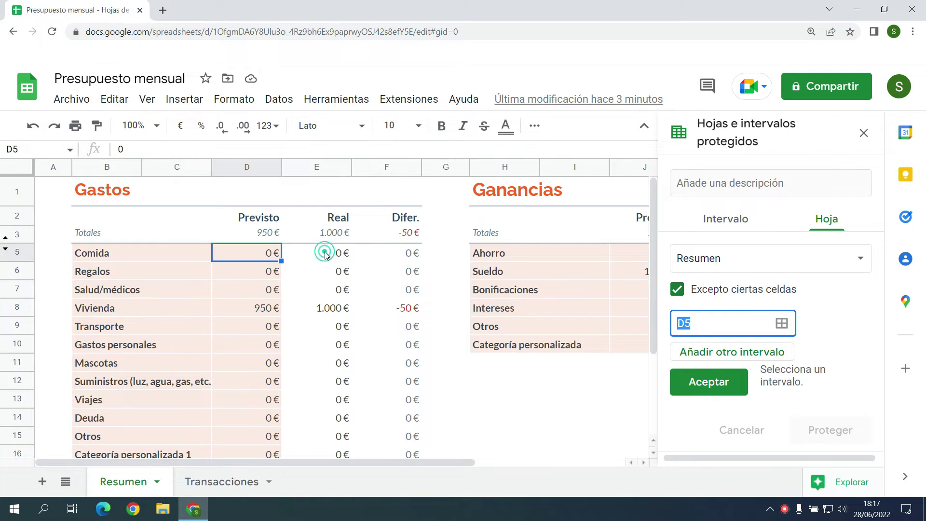
pyautogui.moveTo(318, 254); pyautogui.dragTo(409, 255)
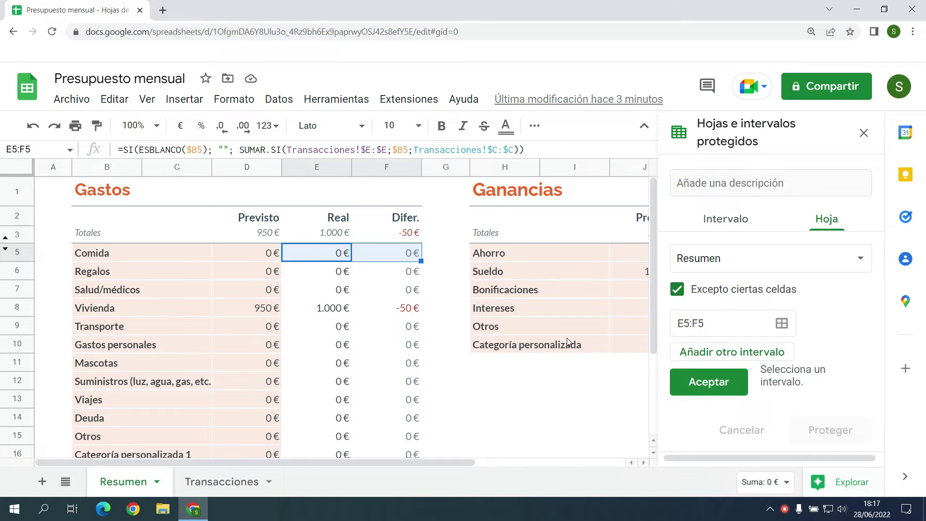
pyautogui.click(755, 354)
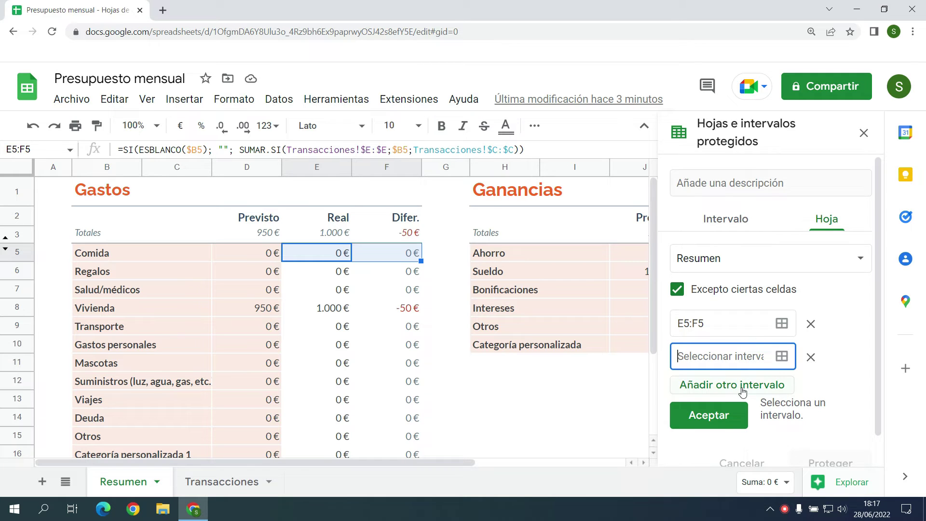
pyautogui.click(319, 270)
pyautogui.moveTo(318, 271); pyautogui.dragTo(417, 274)
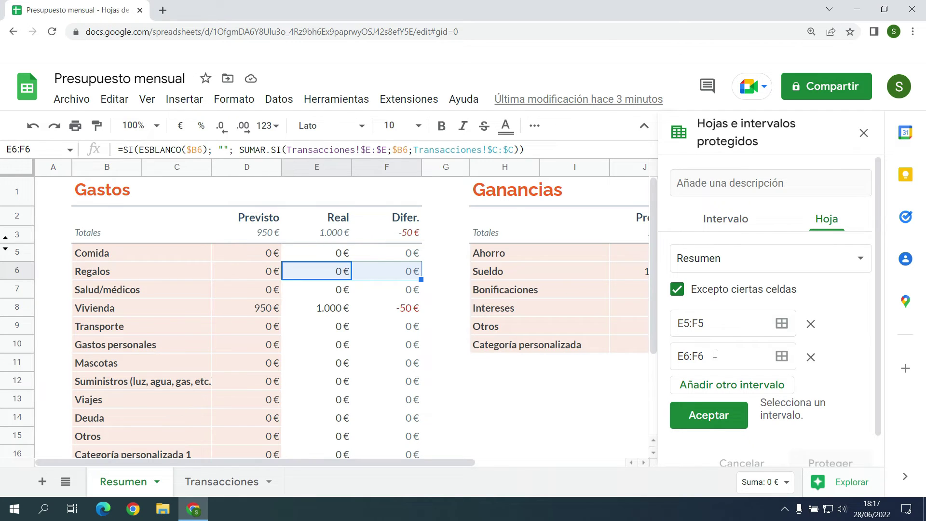
pyautogui.click(719, 415)
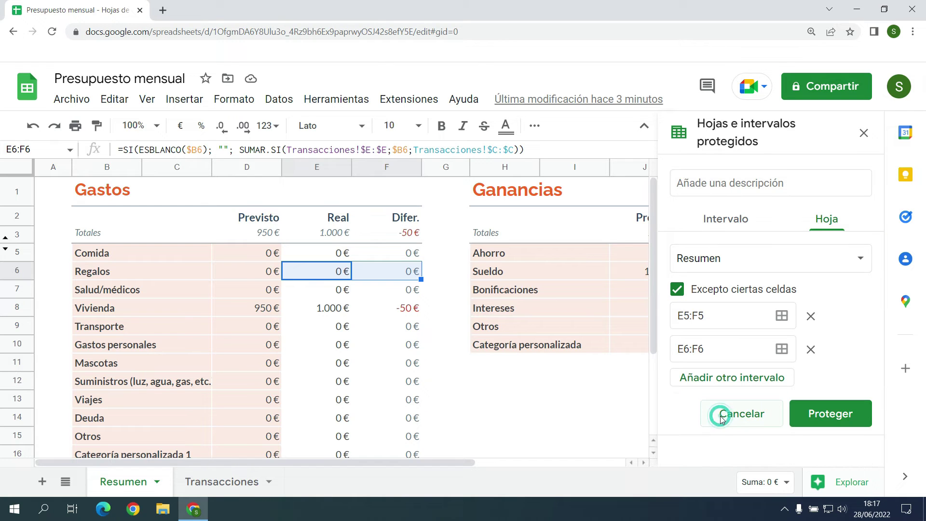
pyautogui.click(842, 414)
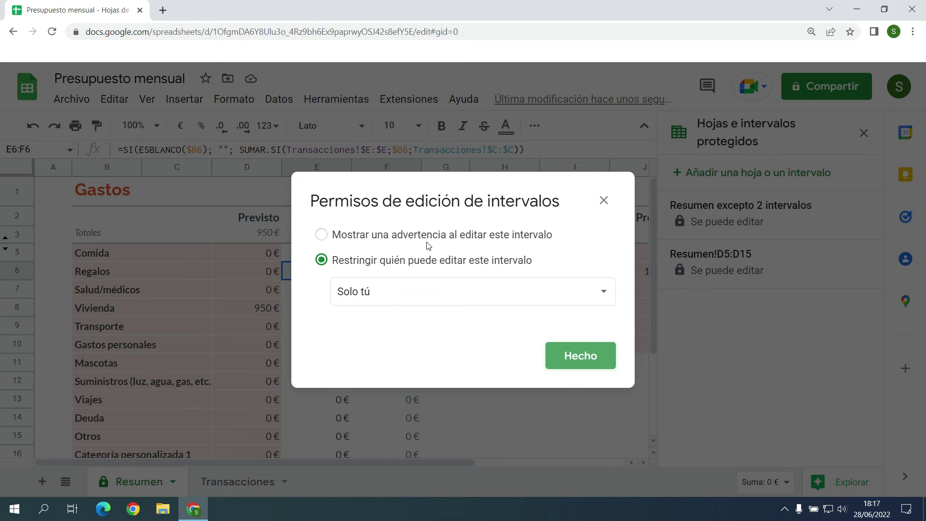
# Save 'Solo tú' editing for the Resumen sheet protection, dismiss the notice, and select E5:F6
pyautogui.click(587, 357)
pyautogui.click(561, 265)
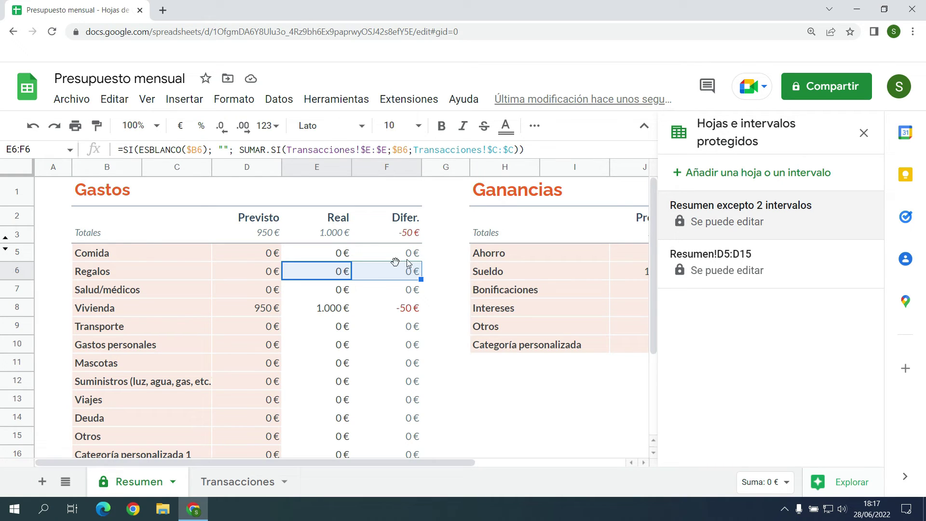
pyautogui.moveTo(328, 254); pyautogui.dragTo(393, 271)
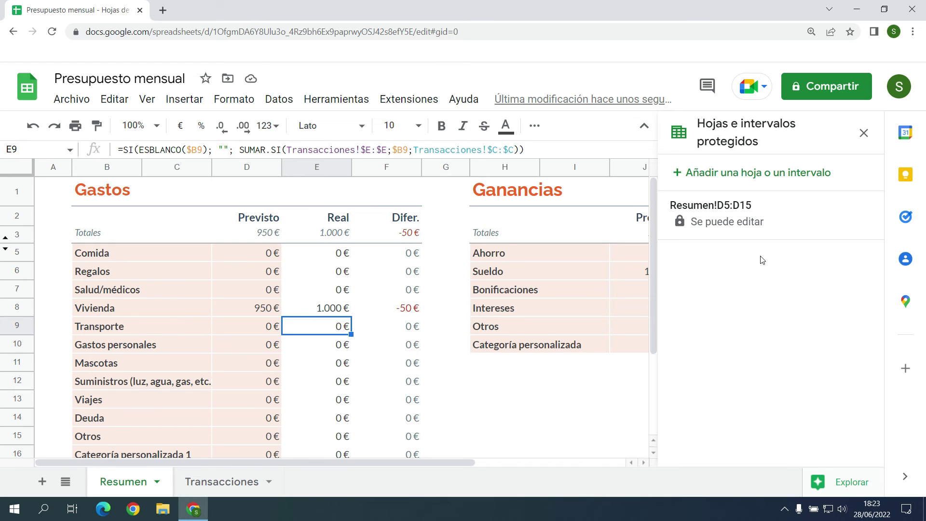
# Delete the Resumen!D5:D15 protected range and confirm with Quitar
pyautogui.click(779, 213)
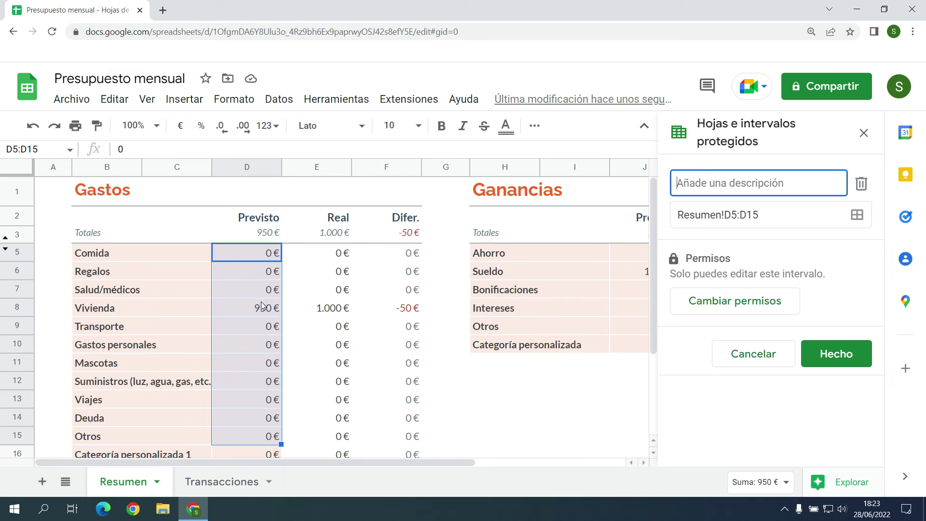
pyautogui.click(751, 307)
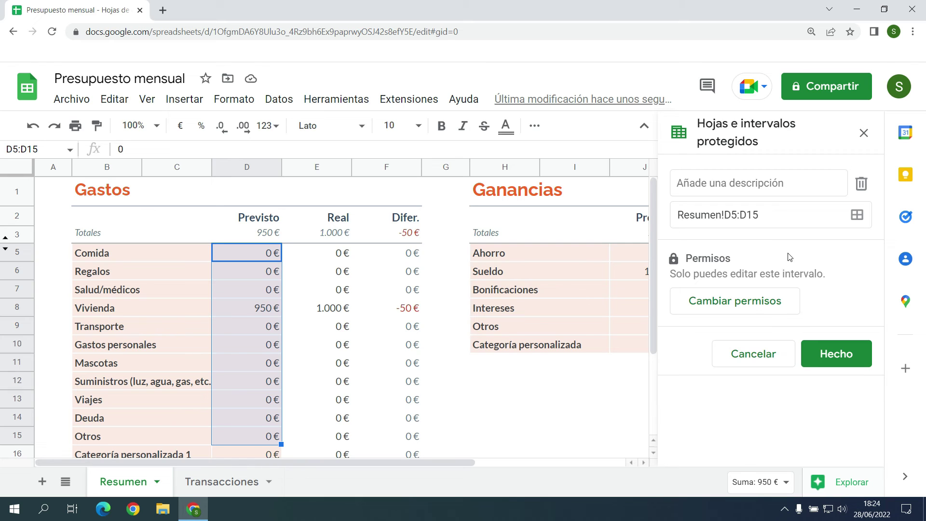
pyautogui.click(861, 184)
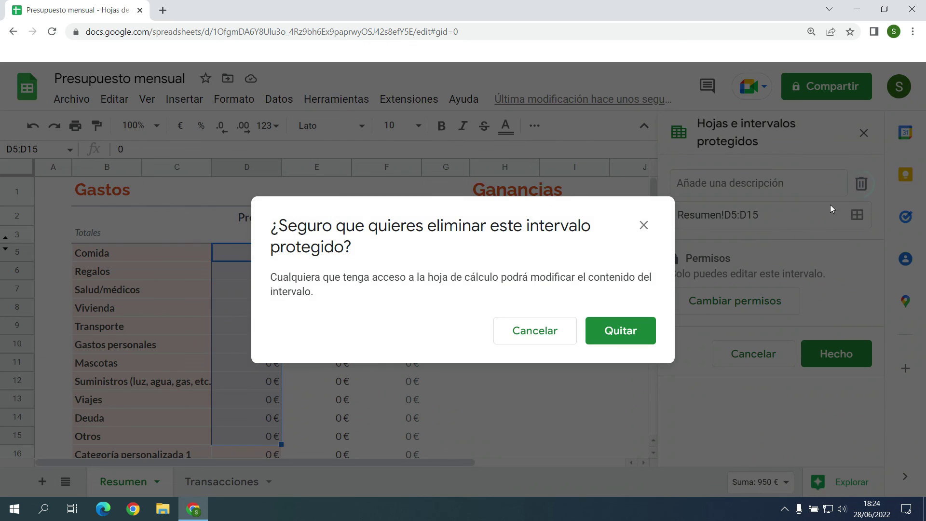
pyautogui.click(621, 331)
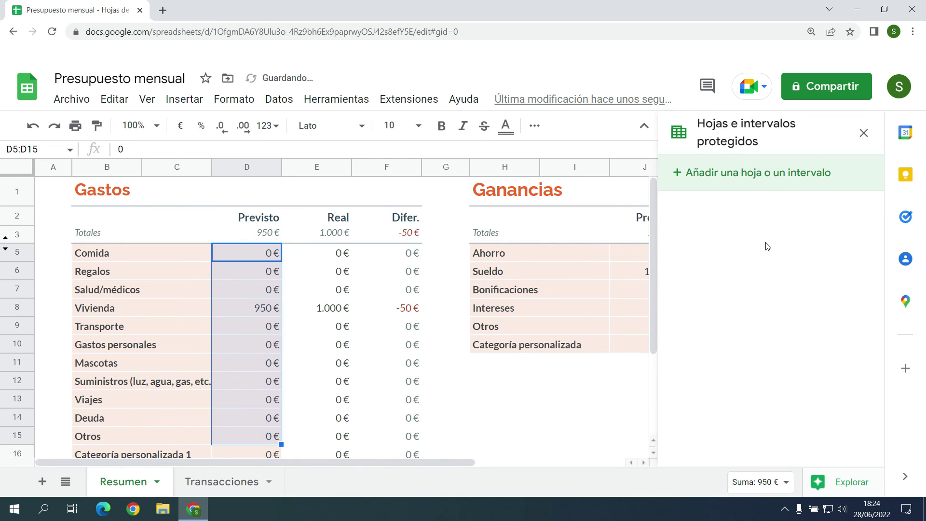